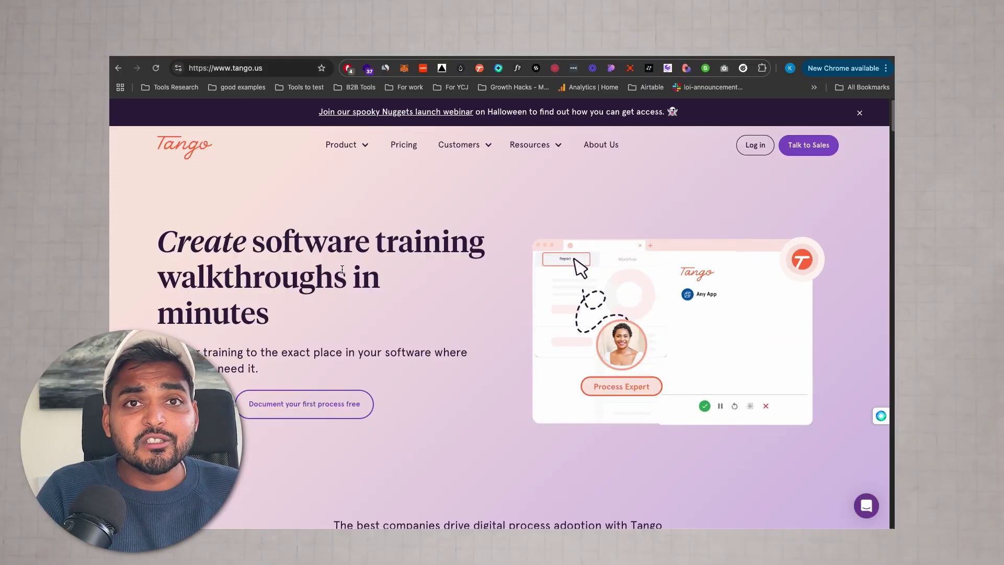
{"action": "scroll", "coordinate": [336, 291], "scroll_direction": "down", "scroll_amount": 8}
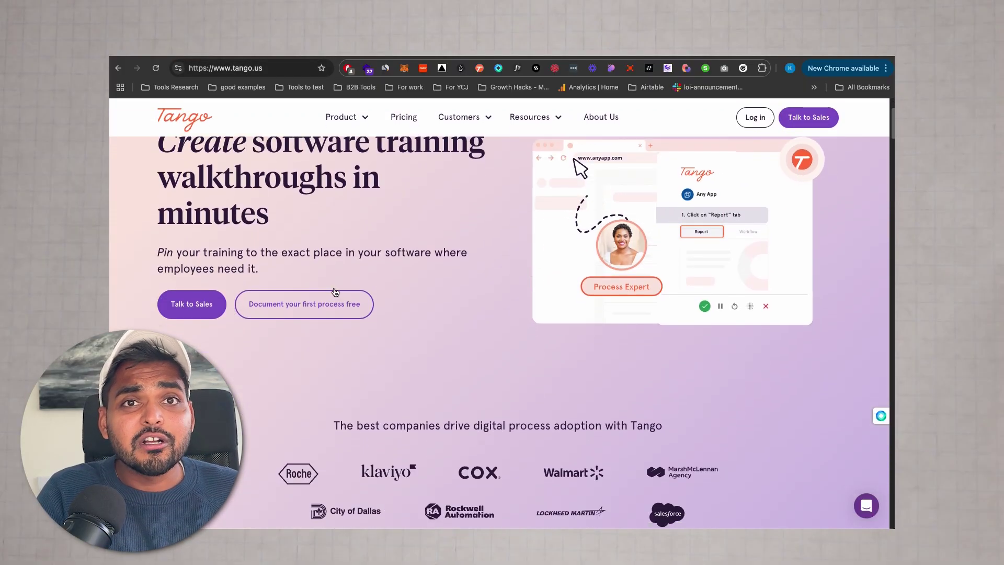
{"action": "scroll", "coordinate": [335, 291], "scroll_direction": "down", "scroll_amount": 8}
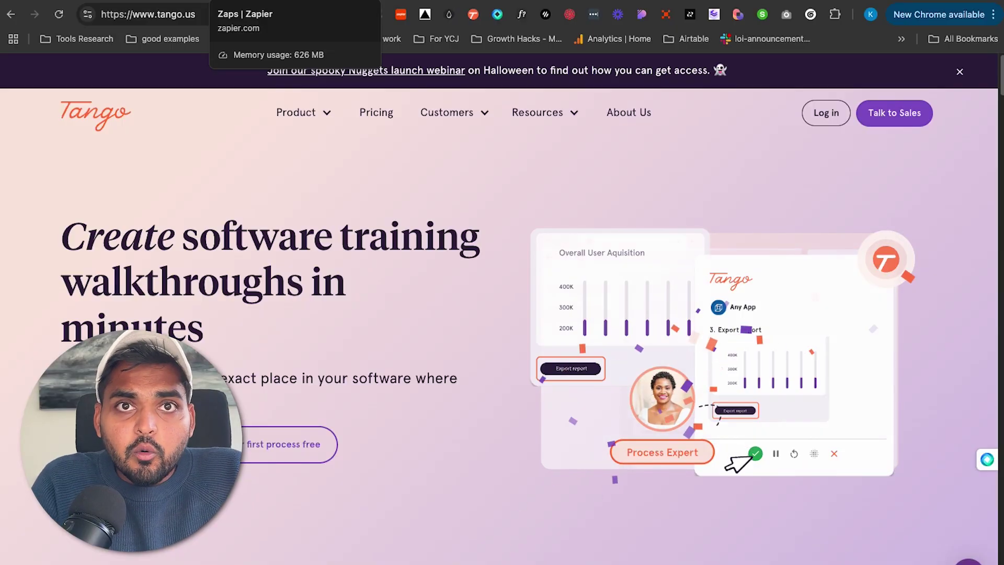
- Start a Tango capture over the Zapier Zaps list
{"action": "left_click", "coordinate": [272, 1]}
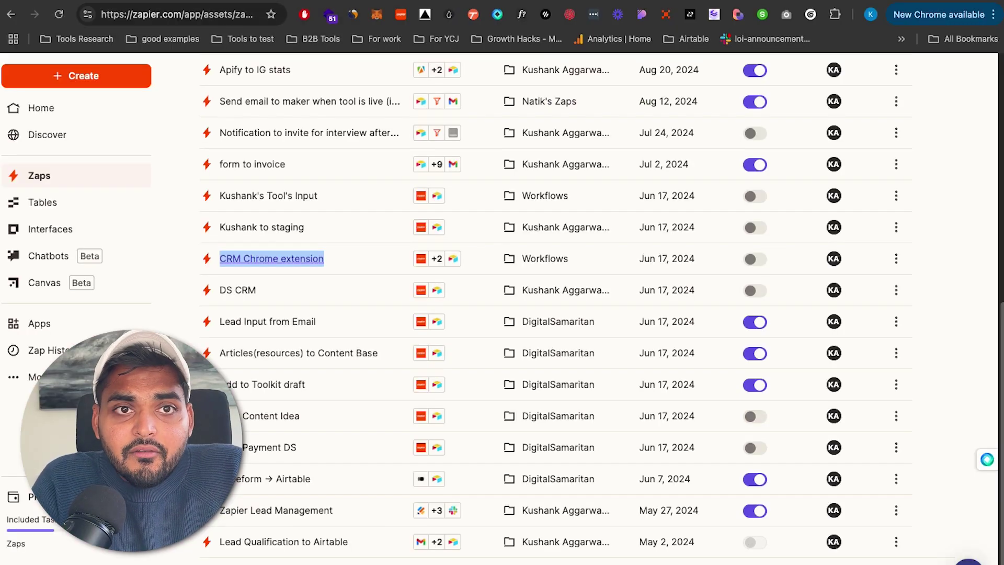
{"action": "scroll", "coordinate": [408, 235], "scroll_direction": "up", "scroll_amount": 10}
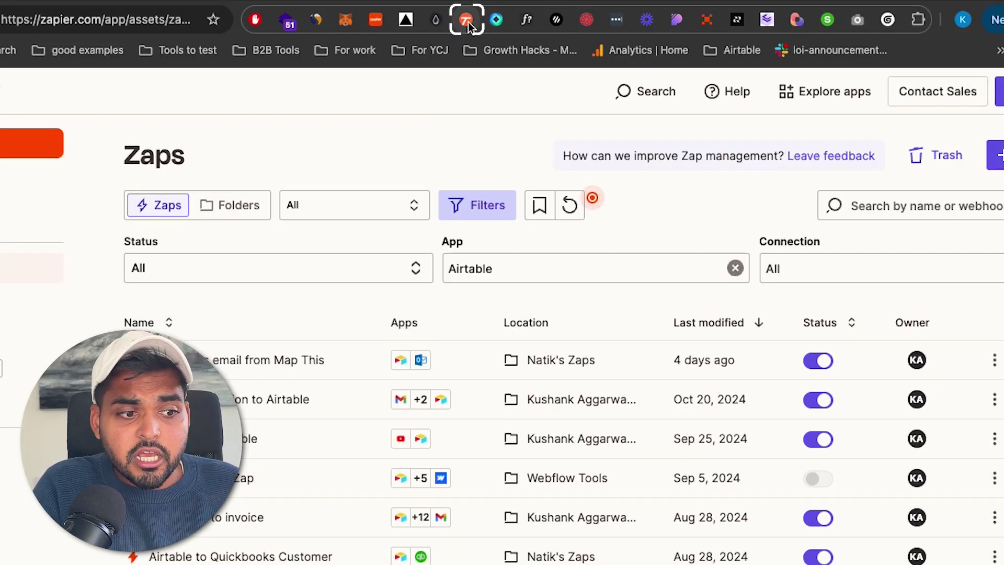
{"action": "left_click", "coordinate": [467, 21]}
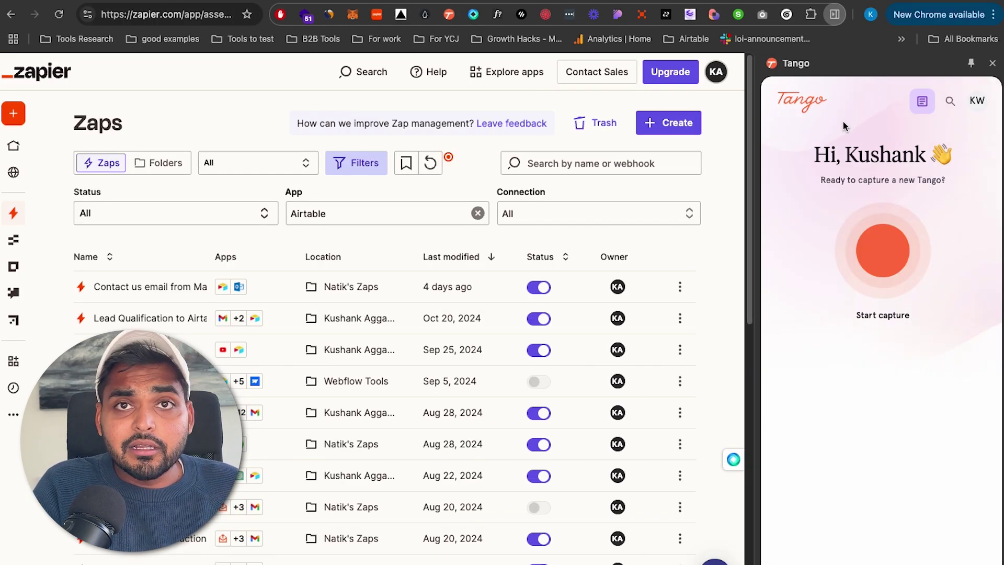
{"action": "left_click", "coordinate": [870, 237]}
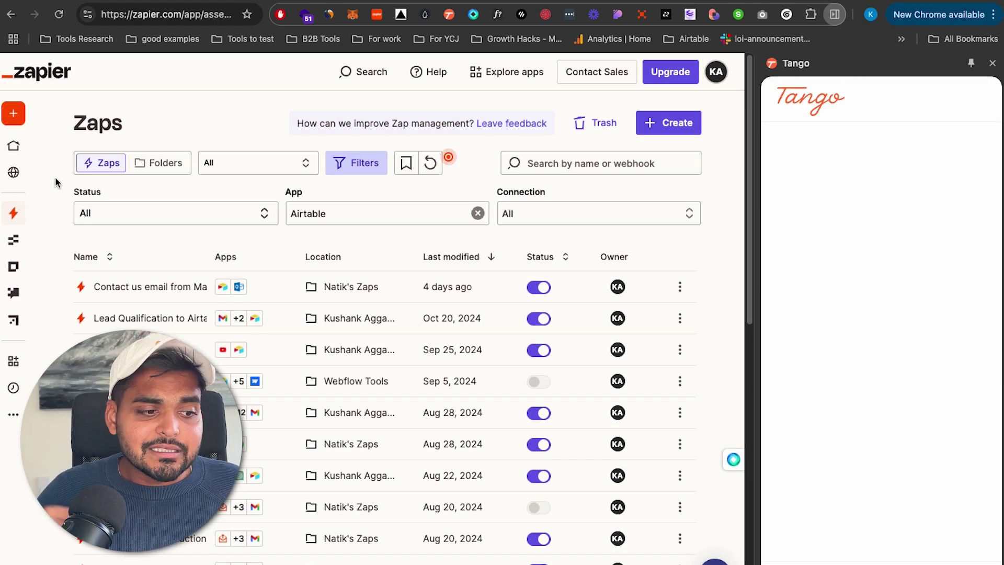
- Create a new Zap with a Gmail New Email trigger, then finish the Tango capture
{"action": "left_click", "coordinate": [58, 113]}
{"action": "left_click", "coordinate": [56, 155]}
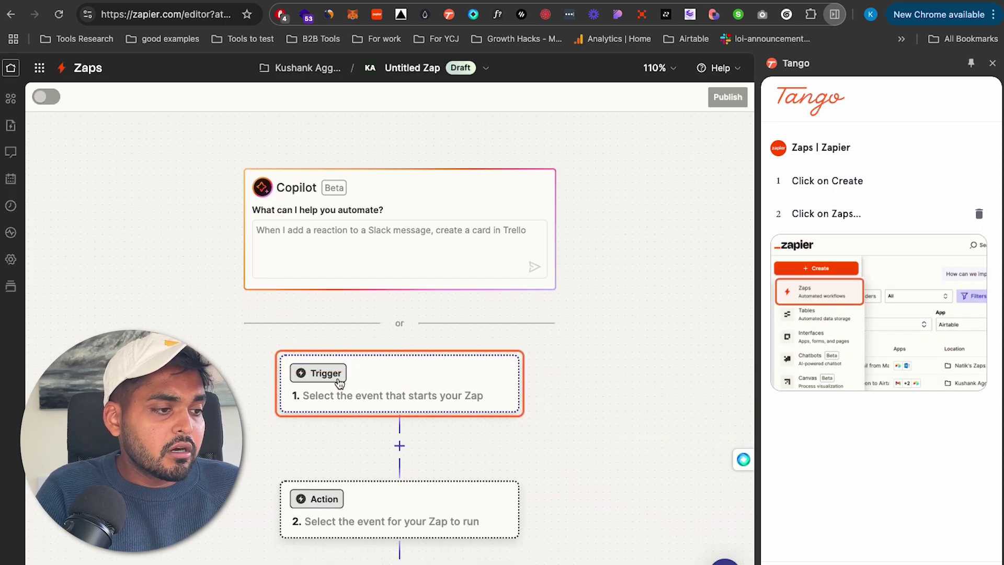
{"action": "left_click", "coordinate": [340, 383]}
{"action": "type", "text": "gma"}
{"action": "left_click", "coordinate": [261, 150]}
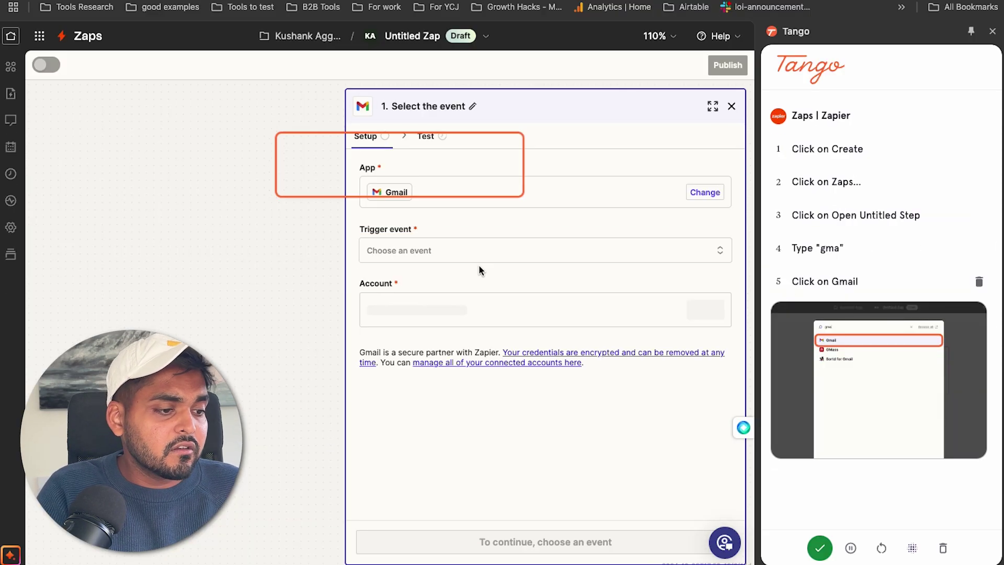
{"action": "left_click", "coordinate": [411, 250]}
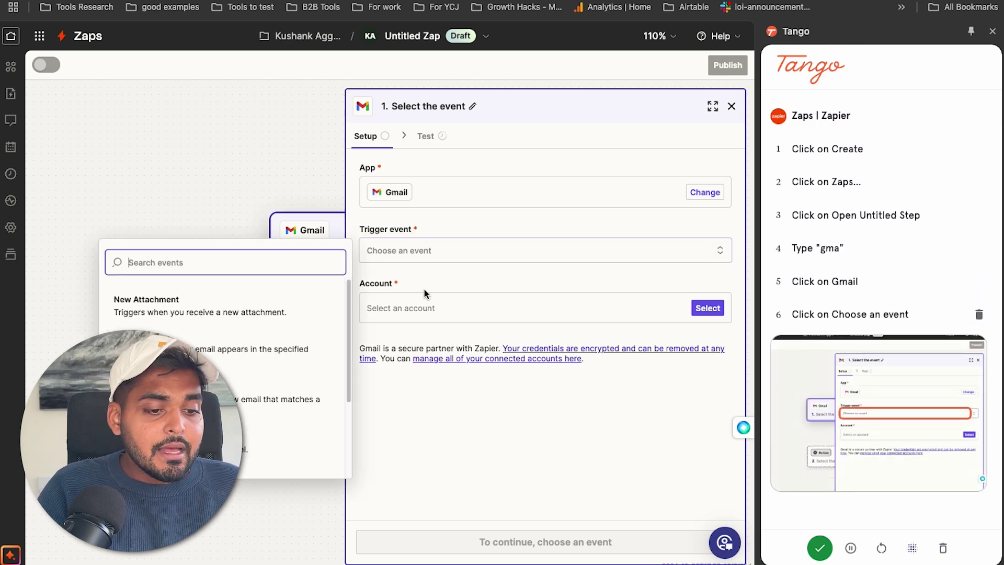
{"action": "left_click", "coordinate": [191, 343]}
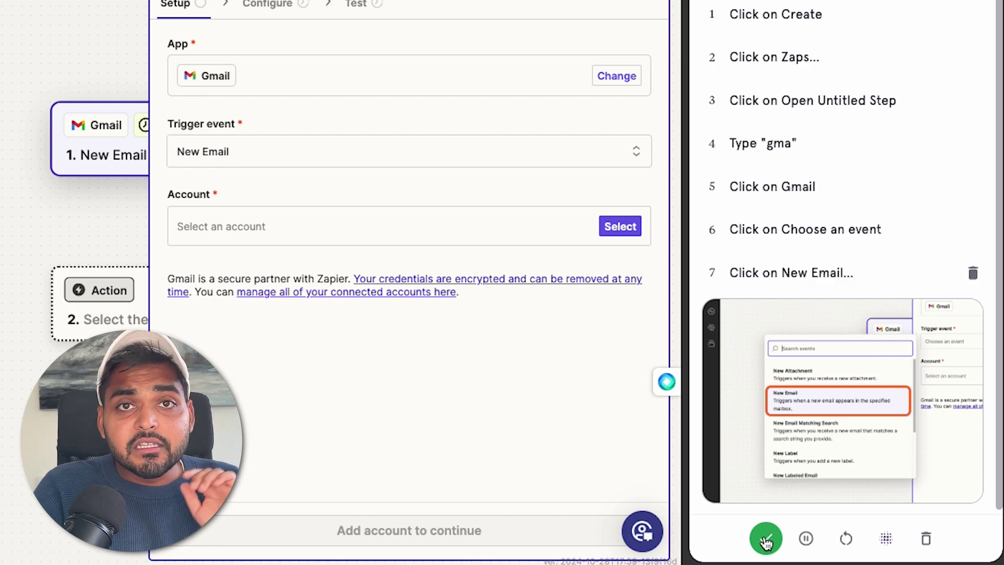
{"action": "left_click", "coordinate": [766, 539]}
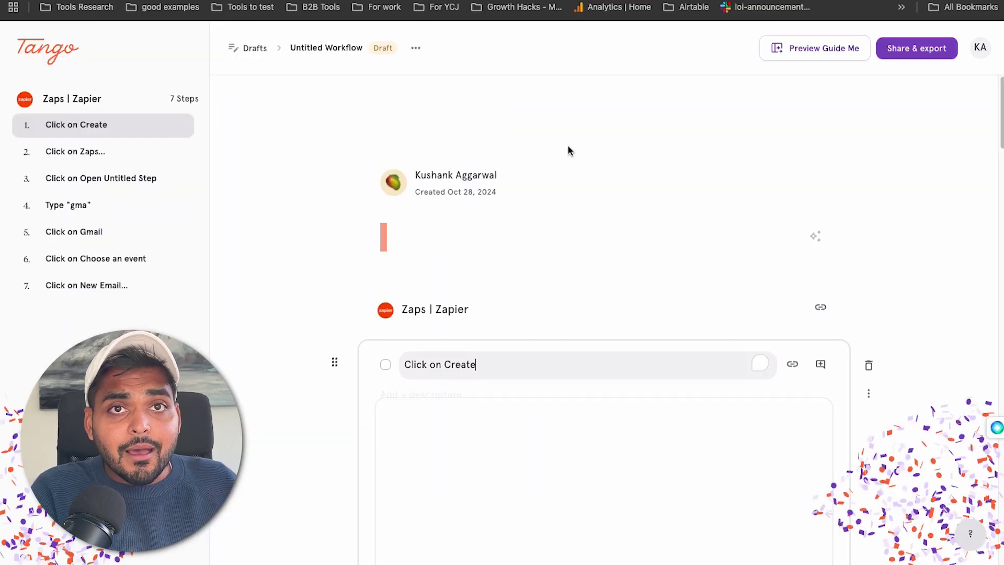
- Scroll through the seven-step 'Creating a Zap with Gmail in Zapier' guide and launch its Guide Me preview
{"action": "scroll", "coordinate": [563, 275], "scroll_direction": "down", "scroll_amount": 15}
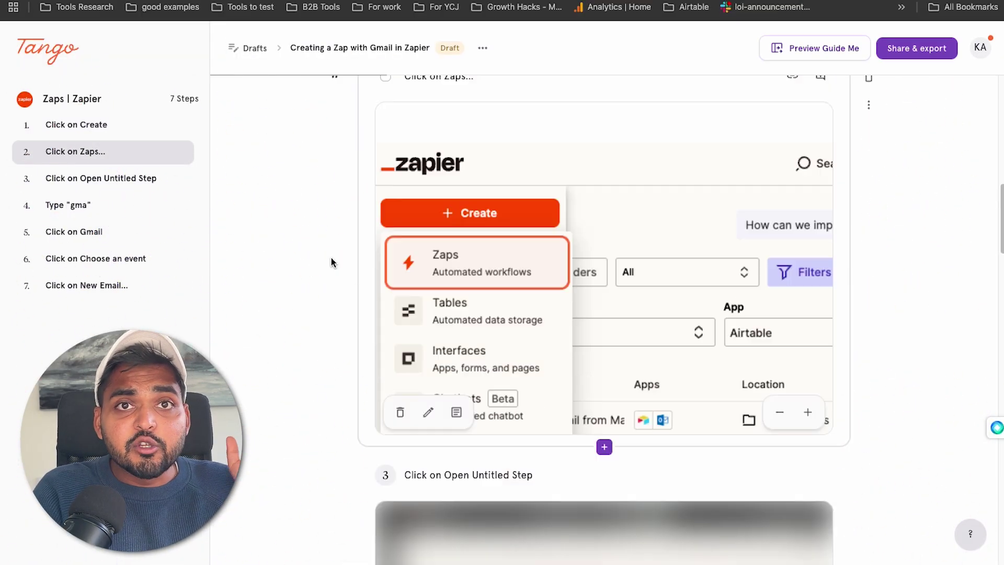
{"action": "scroll", "coordinate": [331, 261], "scroll_direction": "down", "scroll_amount": 20}
{"action": "scroll", "coordinate": [331, 261], "scroll_direction": "up", "scroll_amount": 20}
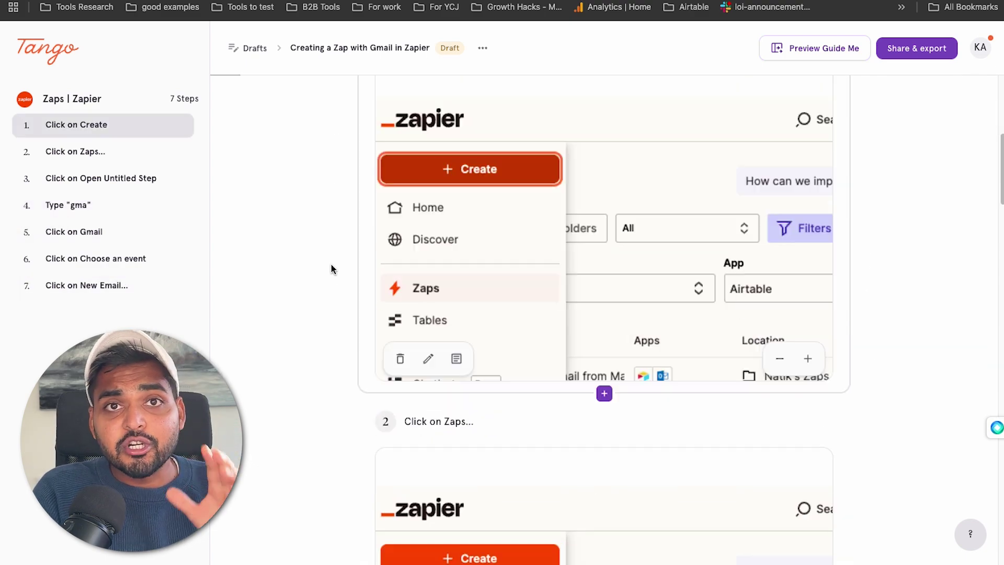
{"action": "scroll", "coordinate": [331, 265], "scroll_direction": "down", "scroll_amount": 20}
{"action": "scroll", "coordinate": [331, 262], "scroll_direction": "down", "scroll_amount": 10}
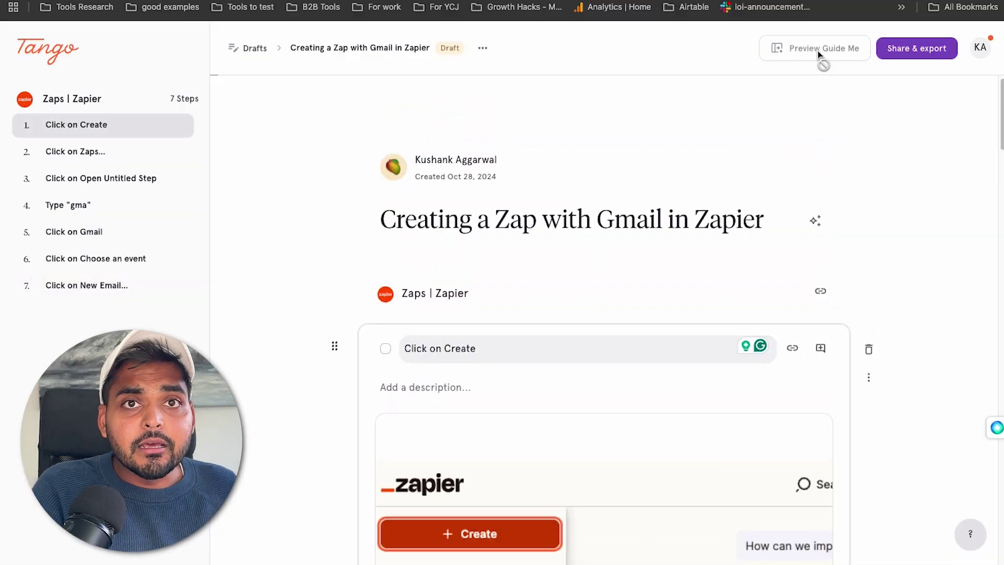
{"action": "left_click", "coordinate": [820, 50]}
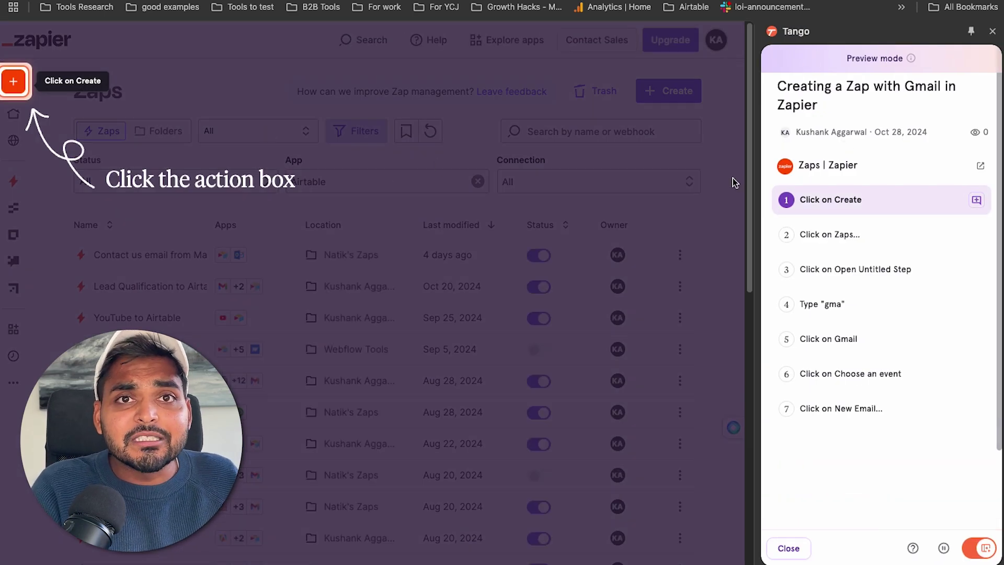
- Follow the preview's Create, Zaps and Trigger prompts to open an Untitled Zap's trigger app search
{"action": "mouse_move", "coordinate": [16, 92]}
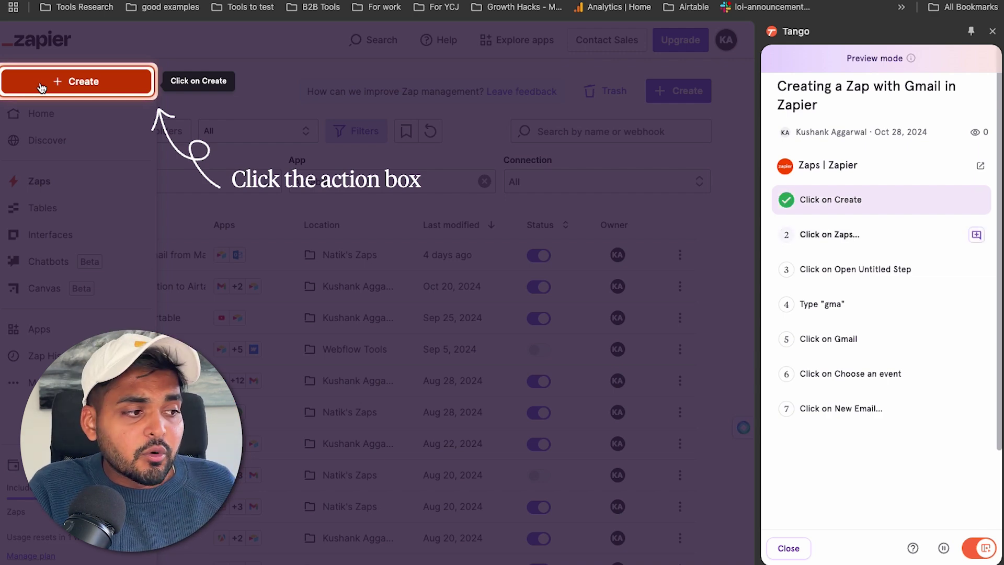
{"action": "left_click", "coordinate": [41, 86]}
{"action": "left_click", "coordinate": [56, 129]}
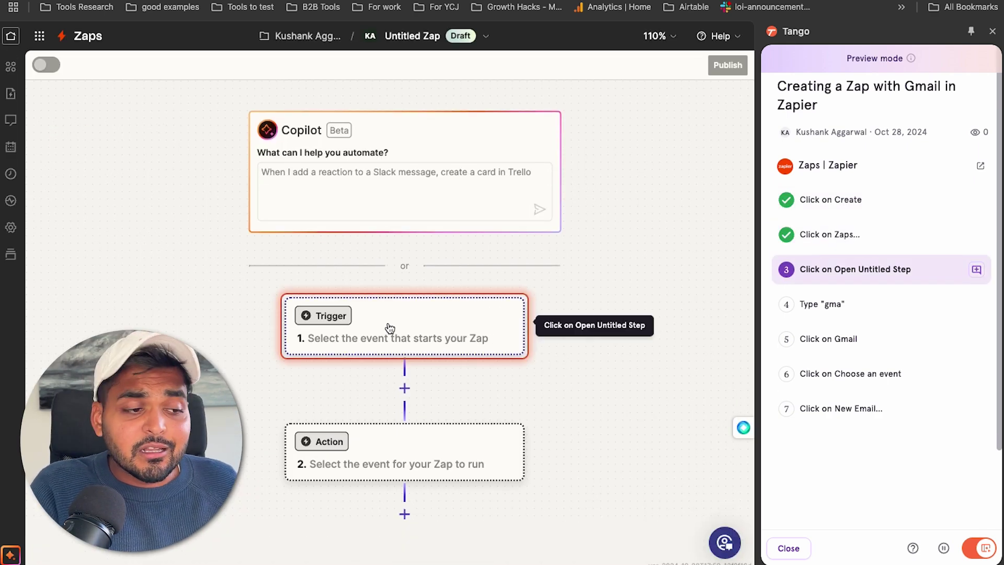
{"action": "left_click", "coordinate": [387, 321]}
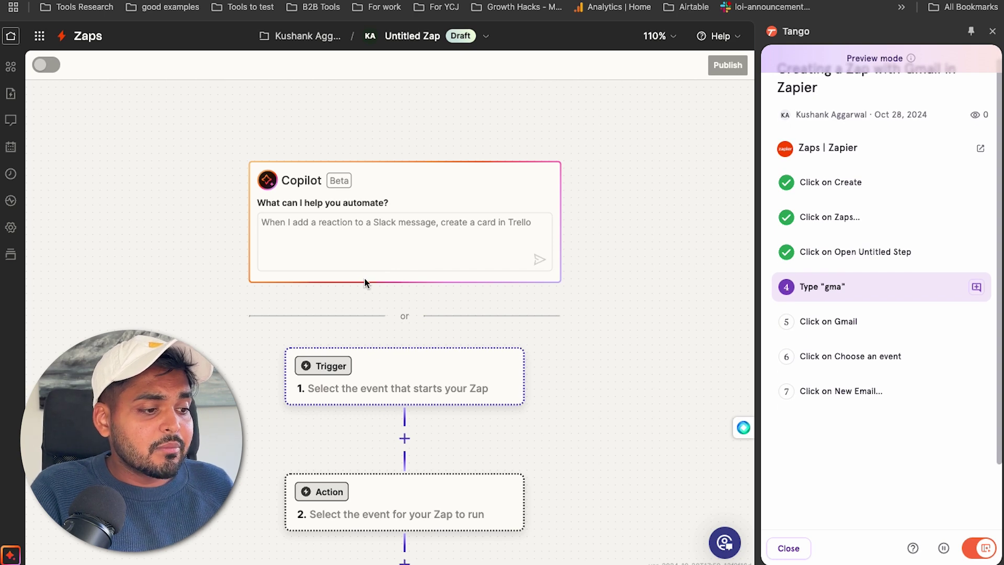
{"action": "left_click", "coordinate": [332, 381]}
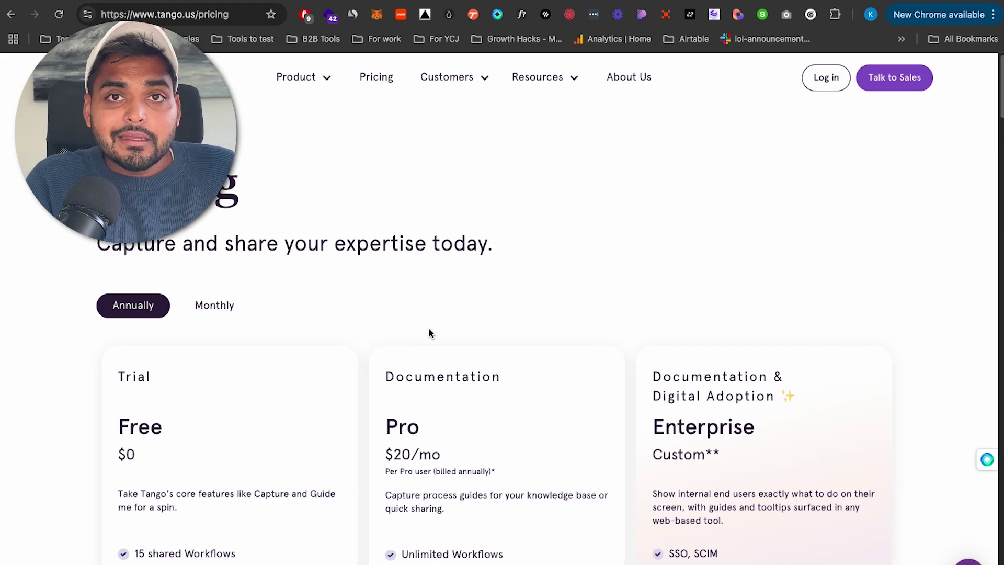
- Review the Tango plan cards and highlight the Free plan's '15 shared Workflows' line
{"action": "scroll", "coordinate": [429, 333], "scroll_direction": "down", "scroll_amount": 7}
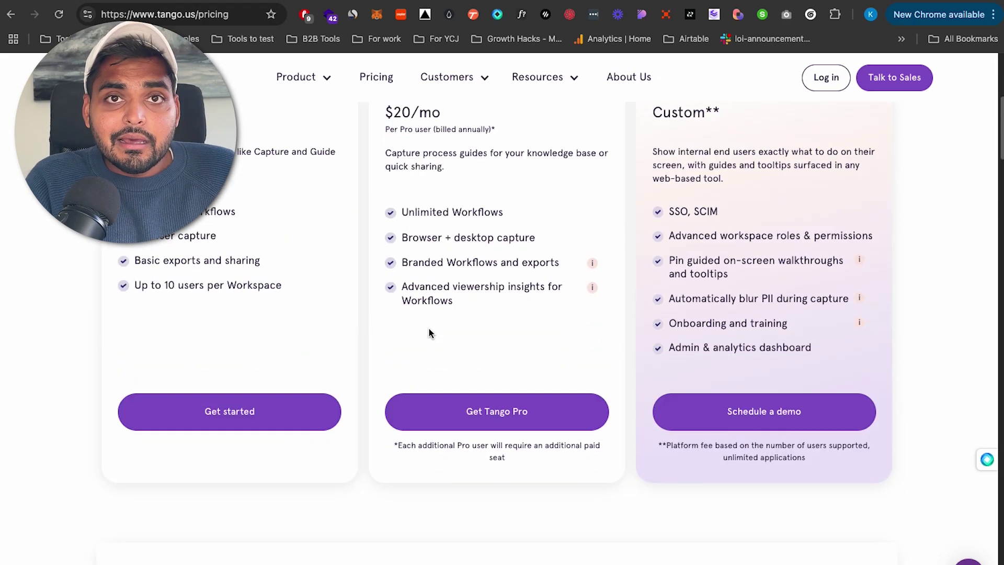
{"action": "scroll", "coordinate": [429, 332], "scroll_direction": "up", "scroll_amount": 4}
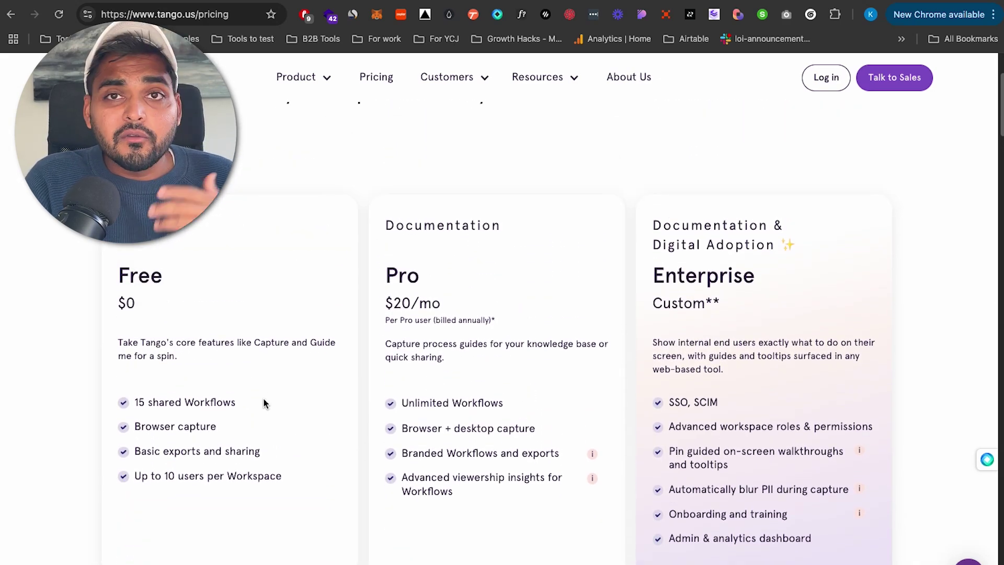
{"action": "left_click_drag", "start_coordinate": [261, 403], "coordinate": [127, 402]}
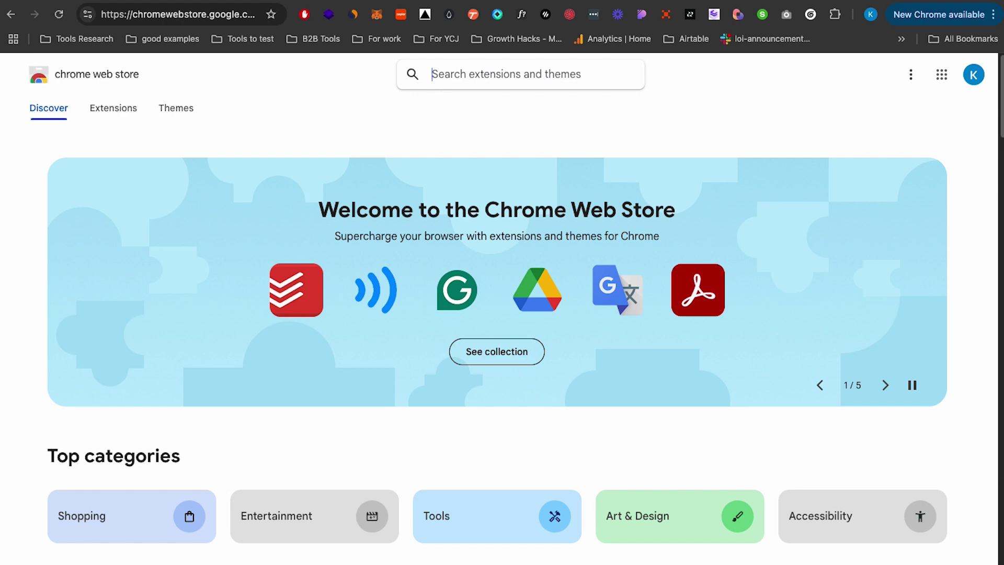
- Search 'graphy' in the Chrome Web Store and open the Save to Graphy extension
{"action": "type", "text": "graphy"}
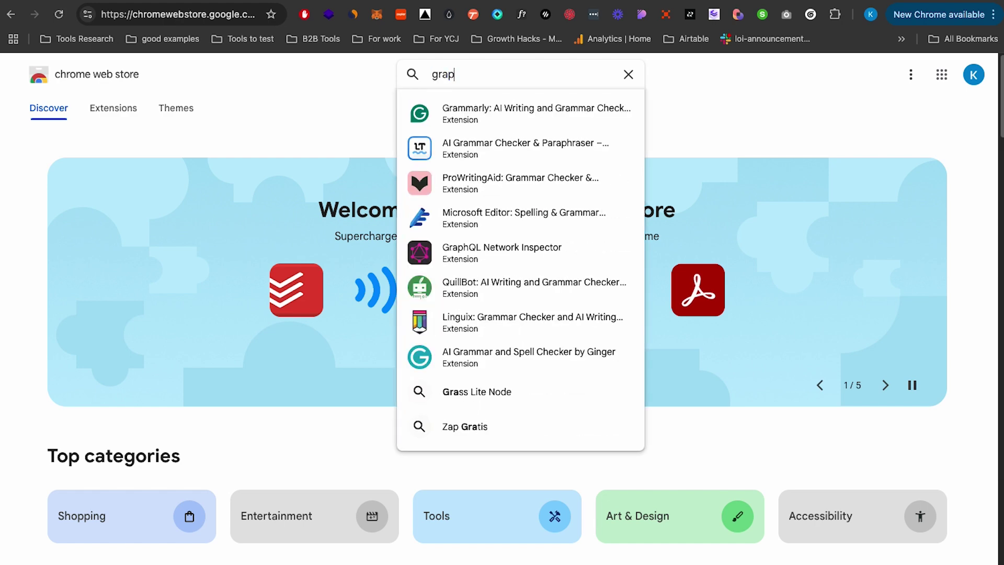
{"action": "left_click", "coordinate": [482, 114]}
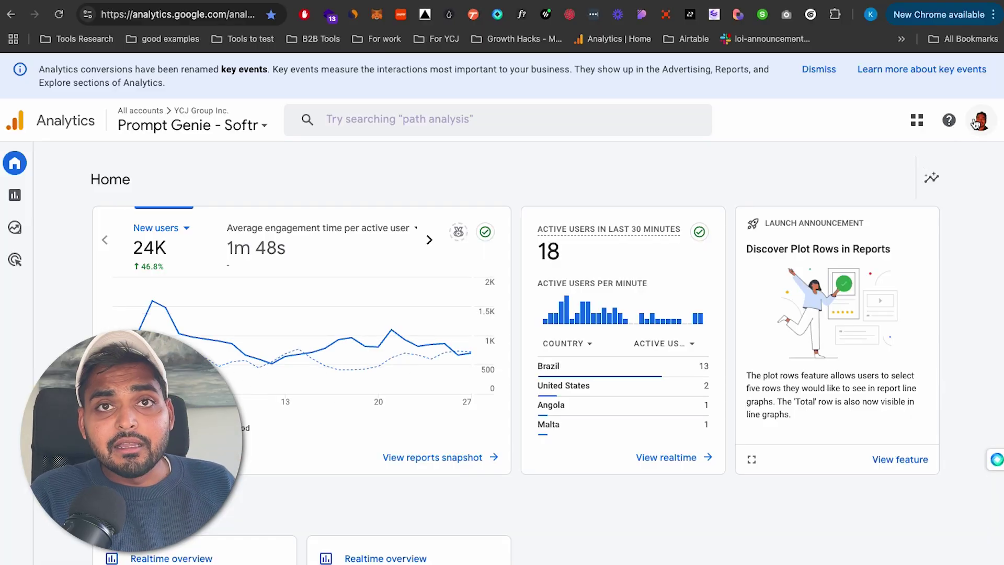
- Save the Google Analytics New users chart to Graphy and scroll through its daily values
{"action": "mouse_move", "coordinate": [389, 340]}
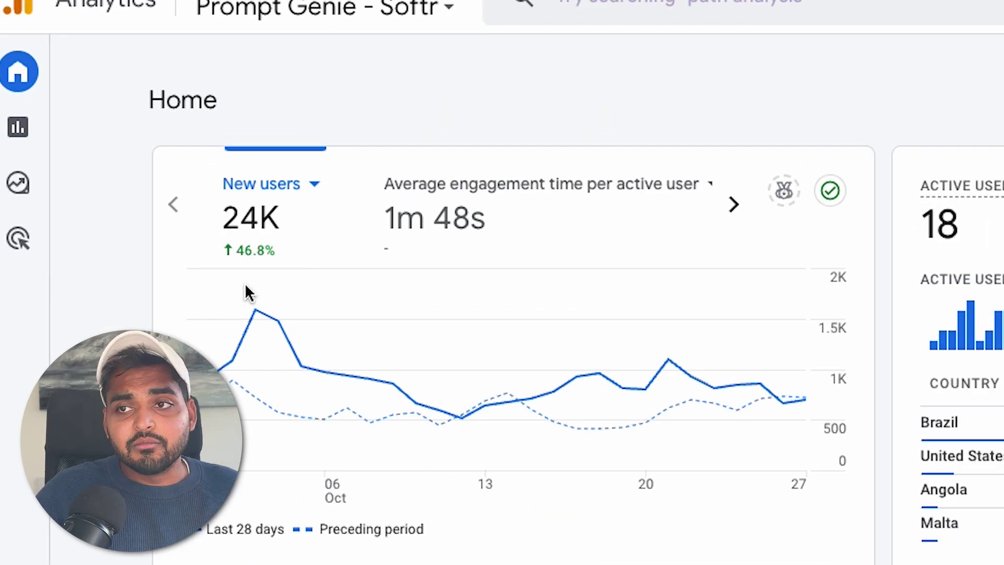
{"action": "left_click", "coordinate": [249, 293]}
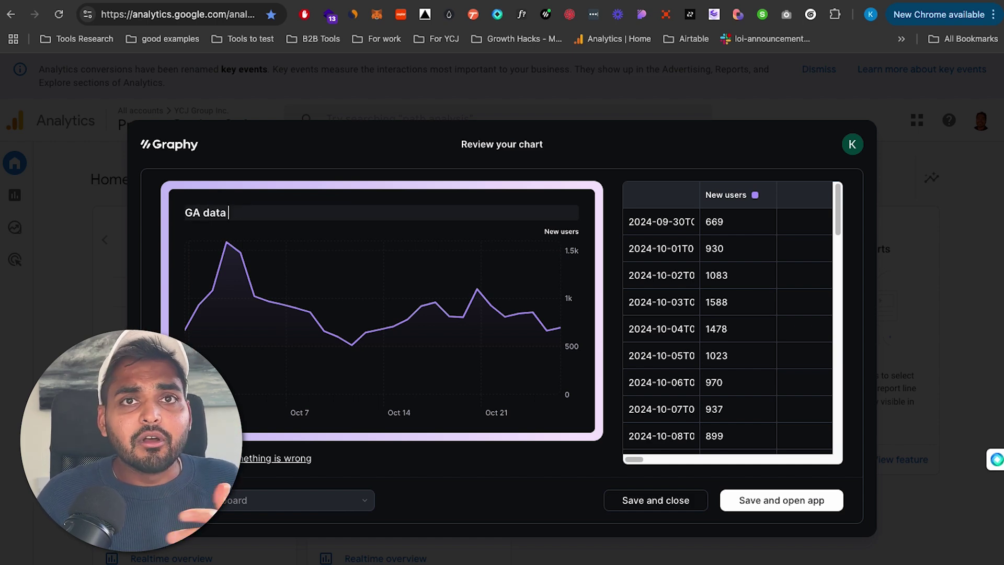
{"action": "scroll", "coordinate": [712, 246], "scroll_direction": "down", "scroll_amount": 10}
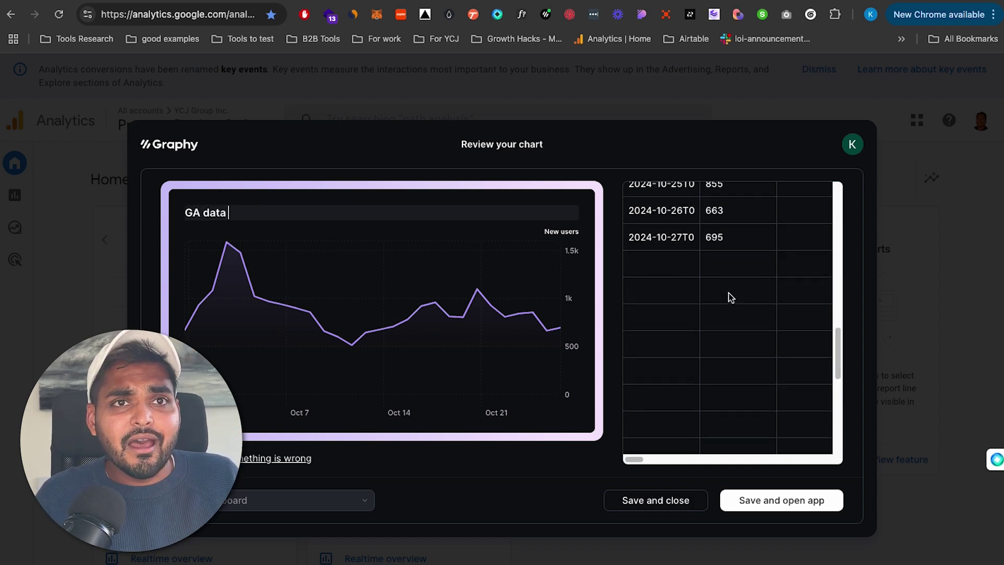
{"action": "scroll", "coordinate": [724, 293], "scroll_direction": "up", "scroll_amount": 10}
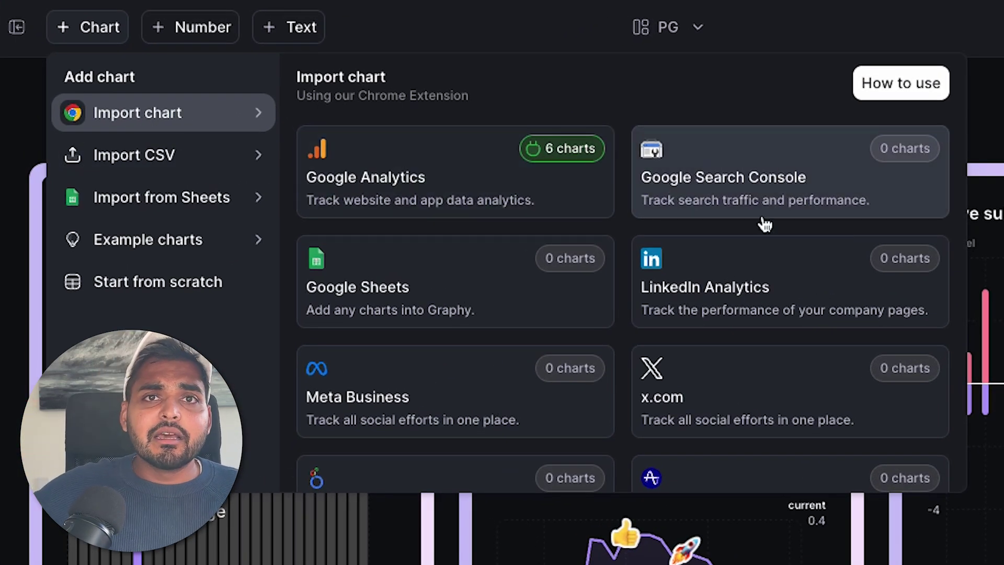
- Browse Graphy's Import CSV, Import from Sheets and Example charts options, then add a Number card
{"action": "scroll", "coordinate": [783, 303], "scroll_direction": "down", "scroll_amount": 2}
{"action": "scroll", "coordinate": [782, 303], "scroll_direction": "down", "scroll_amount": 5}
{"action": "scroll", "coordinate": [779, 298], "scroll_direction": "up", "scroll_amount": 7}
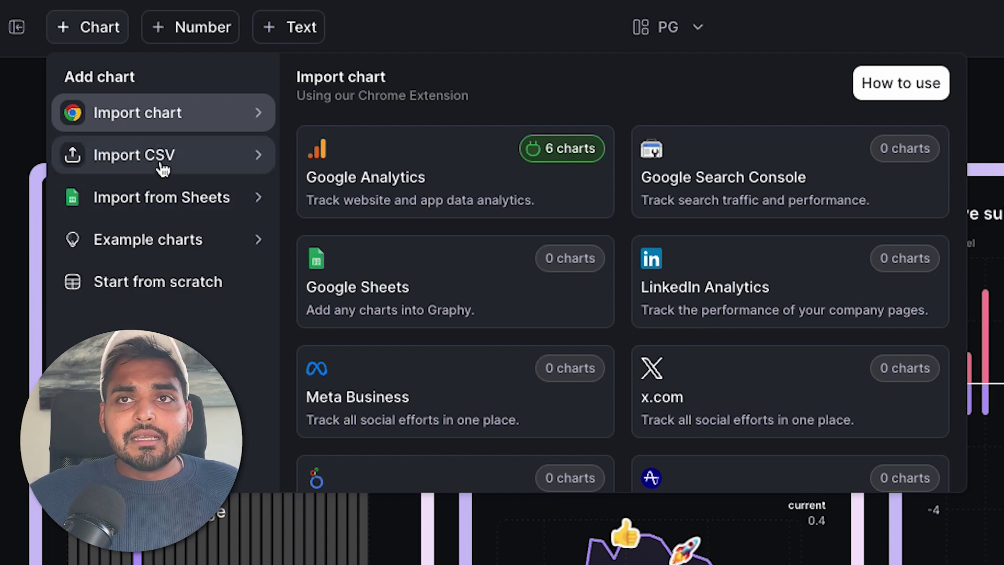
{"action": "left_click", "coordinate": [163, 168]}
{"action": "left_click", "coordinate": [190, 198]}
{"action": "left_click", "coordinate": [251, 236]}
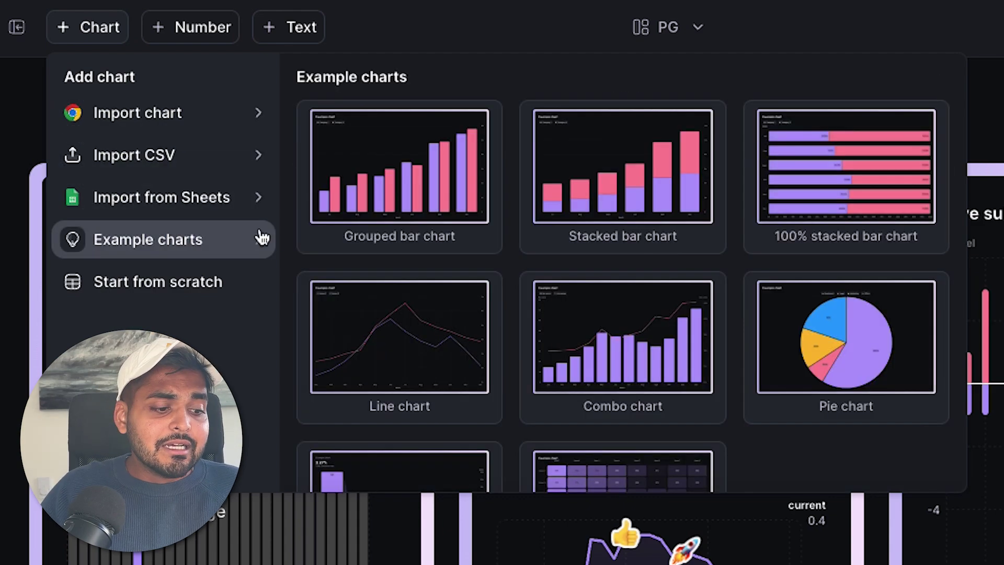
{"action": "scroll", "coordinate": [518, 241], "scroll_direction": "down", "scroll_amount": 3}
{"action": "scroll", "coordinate": [518, 241], "scroll_direction": "up", "scroll_amount": 3}
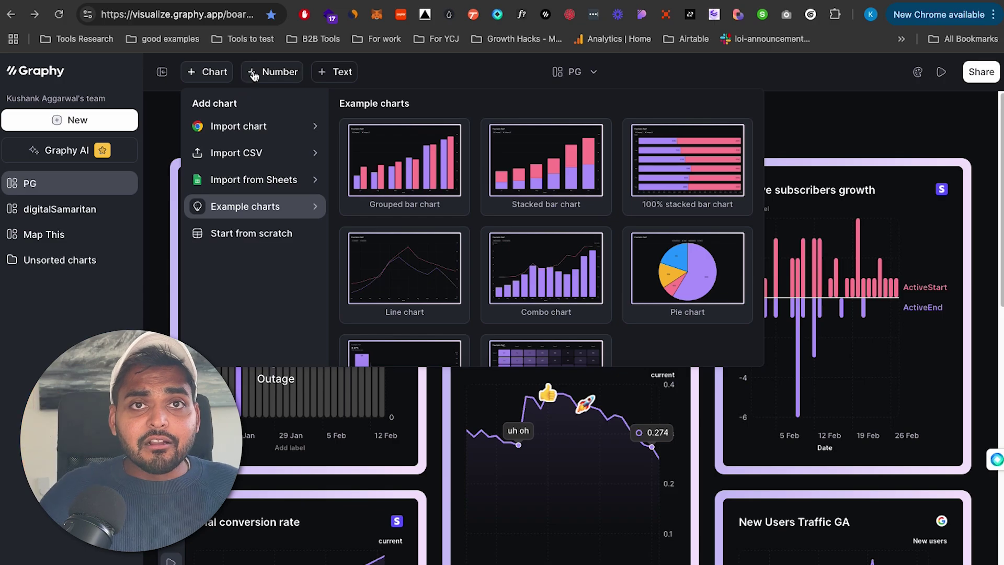
{"action": "left_click", "coordinate": [253, 68]}
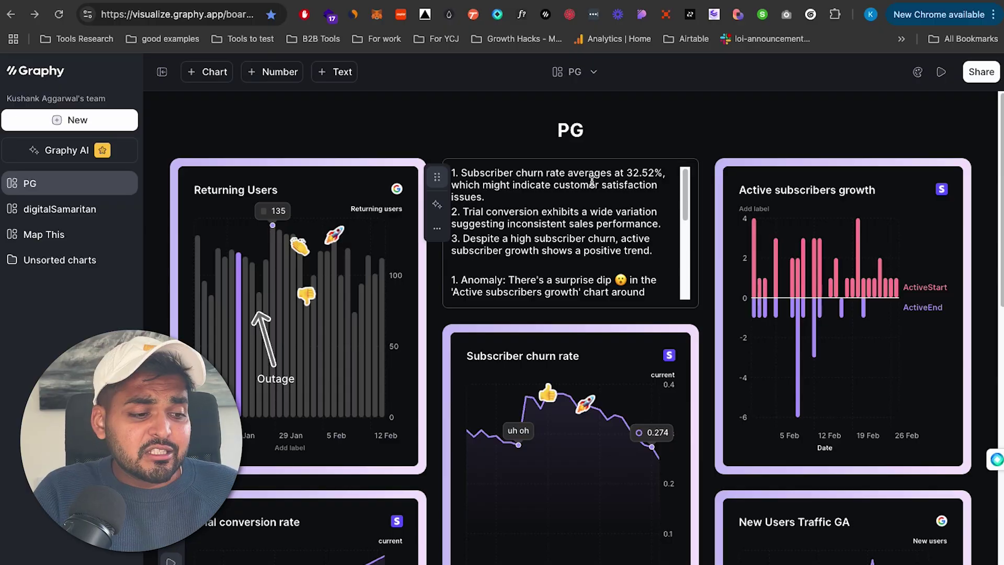
- Insert the AI insights-and-anomalies caption from the churn chart's annotate menu, then present the board
{"action": "scroll", "coordinate": [573, 212], "scroll_direction": "down", "scroll_amount": 3}
{"action": "left_click", "coordinate": [518, 445]}
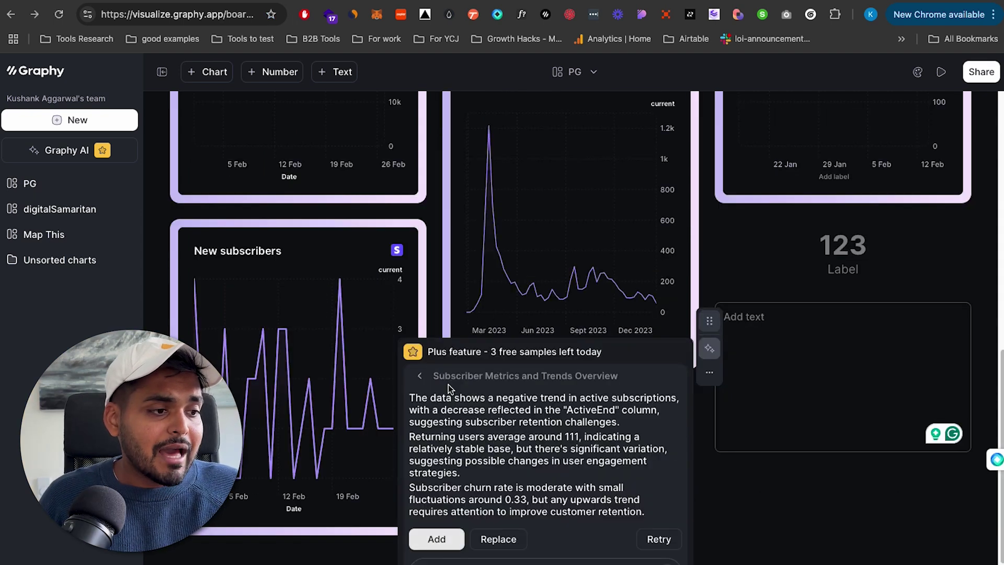
{"action": "left_click", "coordinate": [437, 539]}
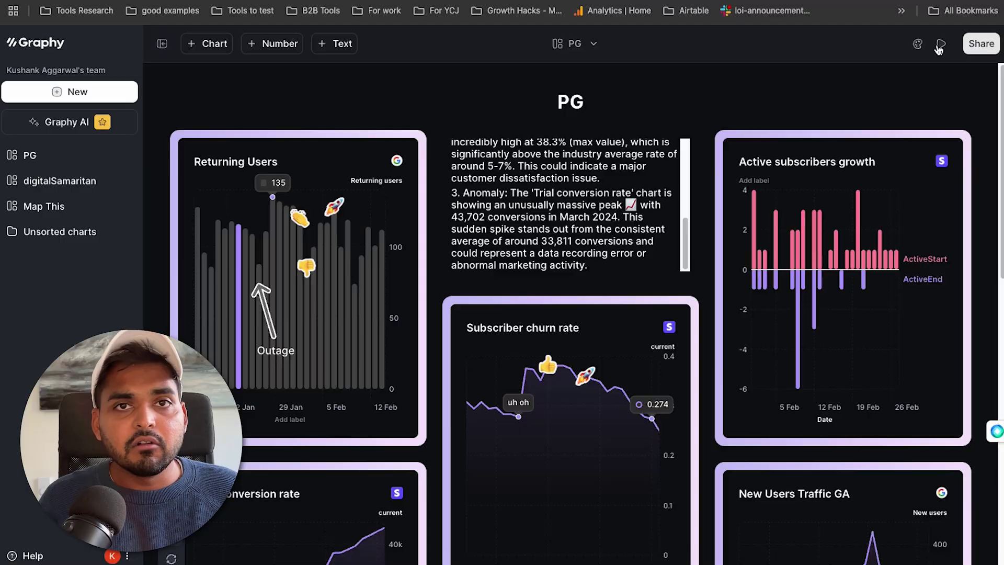
{"action": "left_click", "coordinate": [941, 42]}
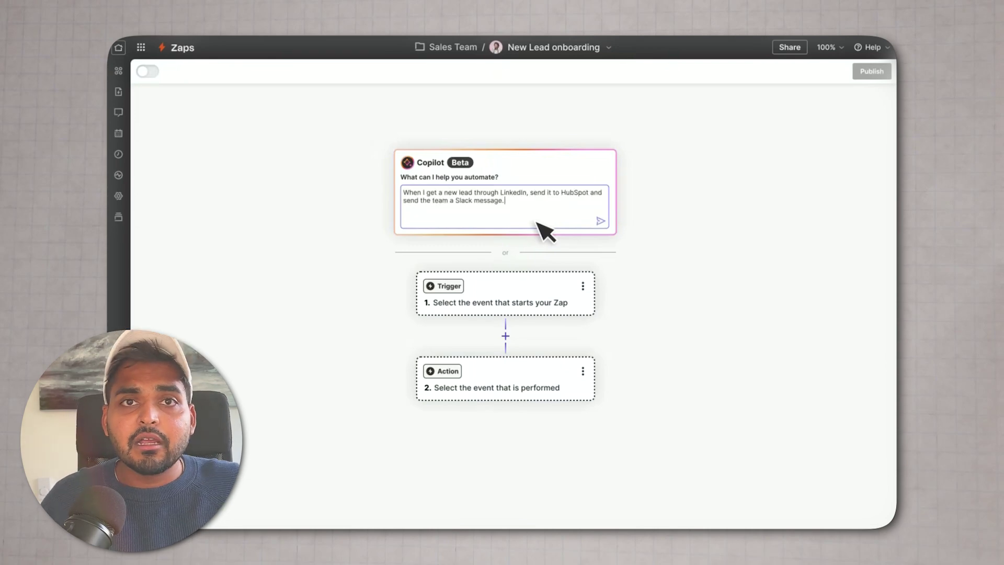
- Send the Copilot prompt for LinkedIn leads to HubSpot with a Slack team message
{"action": "left_click", "coordinate": [599, 221]}
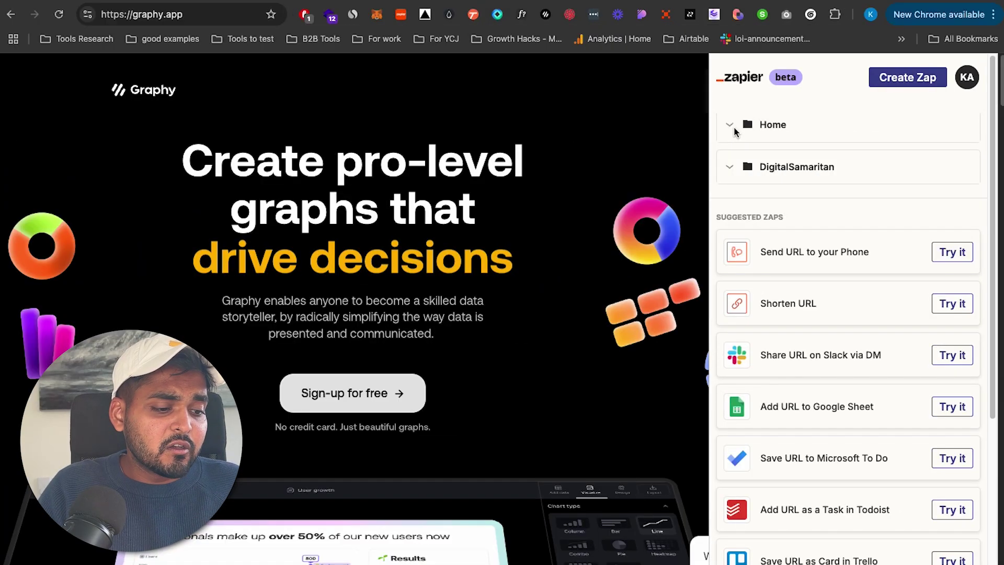
- Expand the Home folder and open the Listing email outreach zap's input form
{"action": "left_click", "coordinate": [729, 125]}
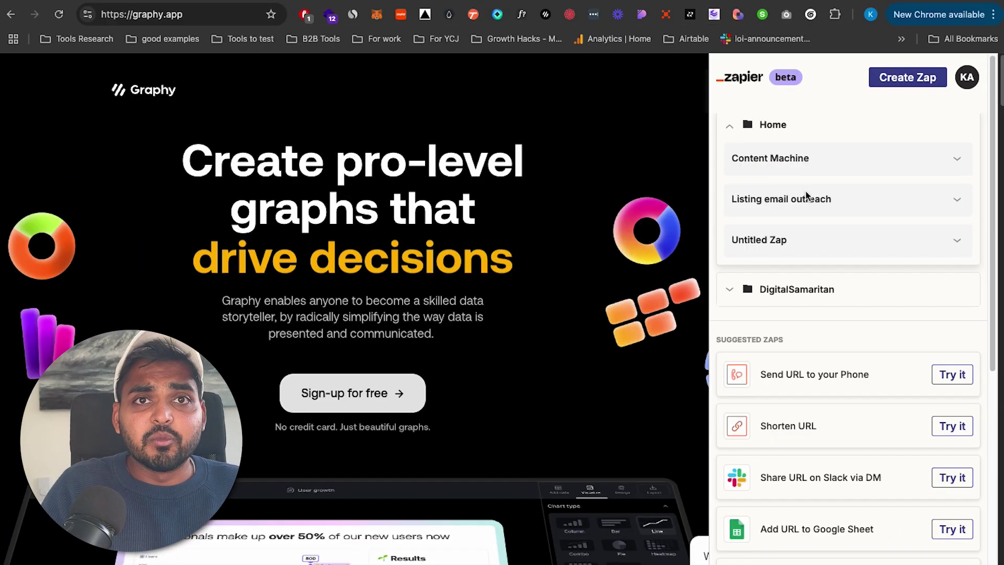
{"action": "left_click", "coordinate": [804, 198]}
{"action": "scroll", "coordinate": [781, 293], "scroll_direction": "down", "scroll_amount": 1}
{"action": "scroll", "coordinate": [774, 319], "scroll_direction": "down", "scroll_amount": 1}
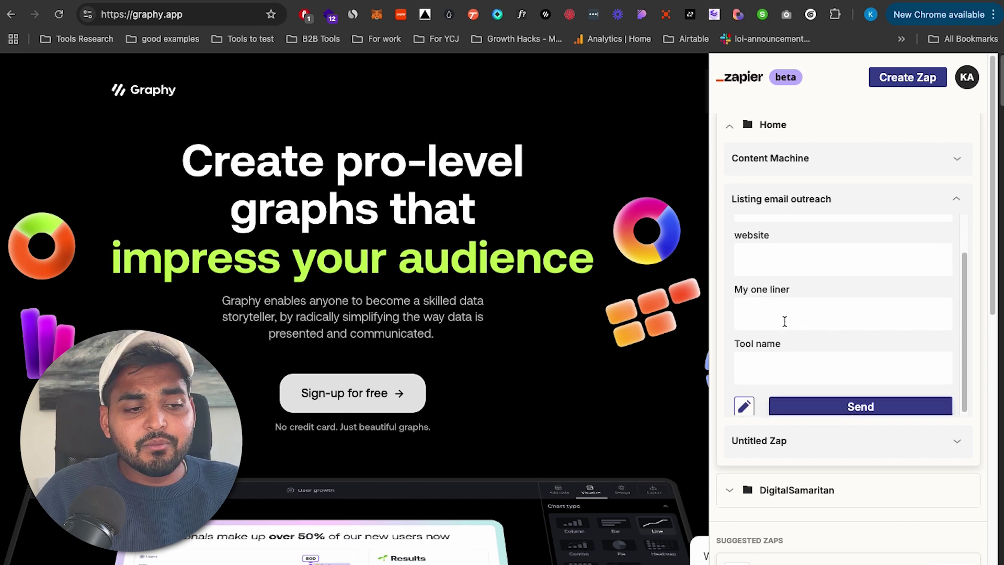
{"action": "scroll", "coordinate": [765, 288], "scroll_direction": "up", "scroll_amount": 2}
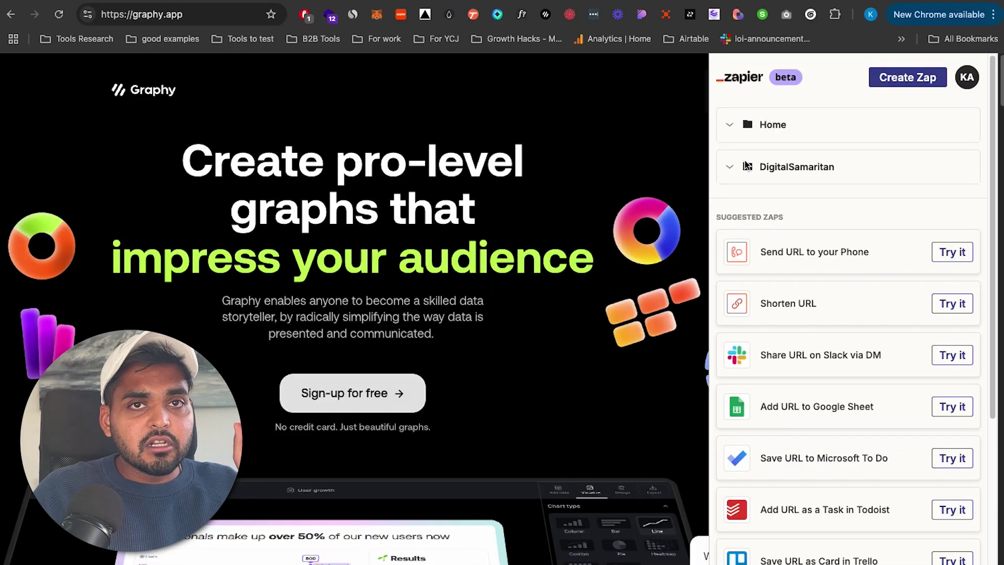
- Expand DigitalSamaritan, open the Add to Toolkit draft form, and scroll to Suggested Zaps
{"action": "left_click", "coordinate": [748, 166]}
{"action": "left_click", "coordinate": [913, 201]}
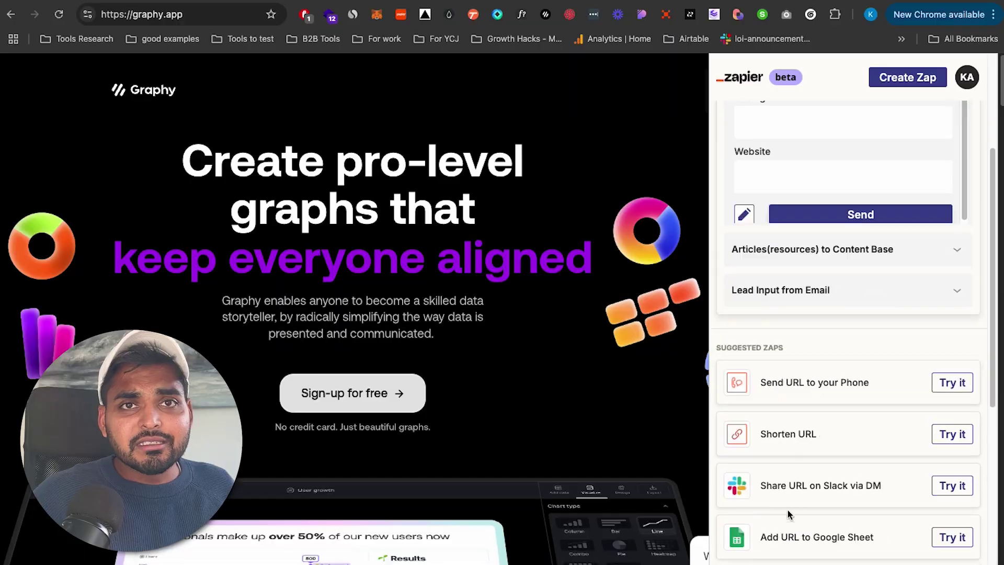
{"action": "scroll", "coordinate": [793, 454], "scroll_direction": "down", "scroll_amount": 4}
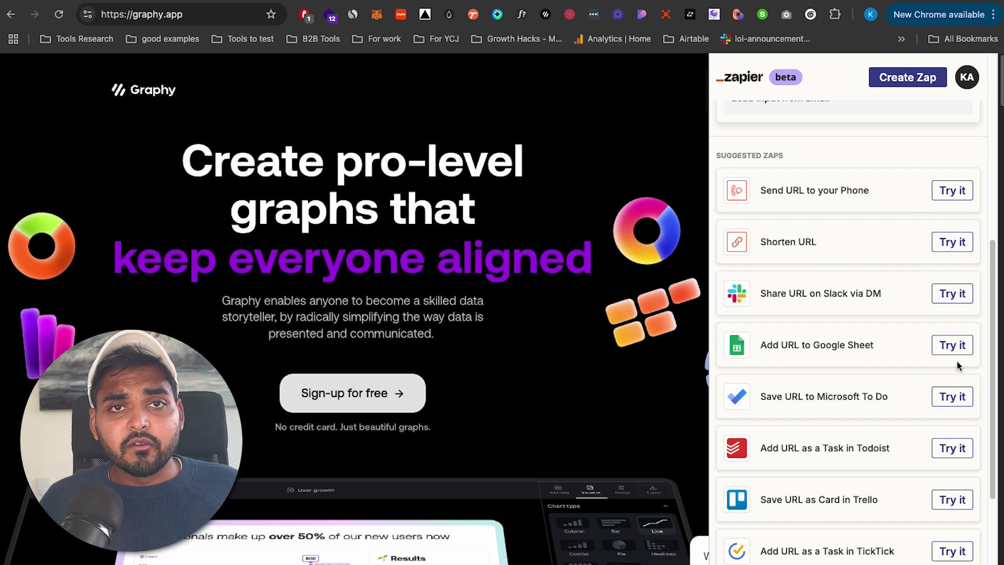
{"action": "scroll", "coordinate": [908, 445], "scroll_direction": "down", "scroll_amount": 2}
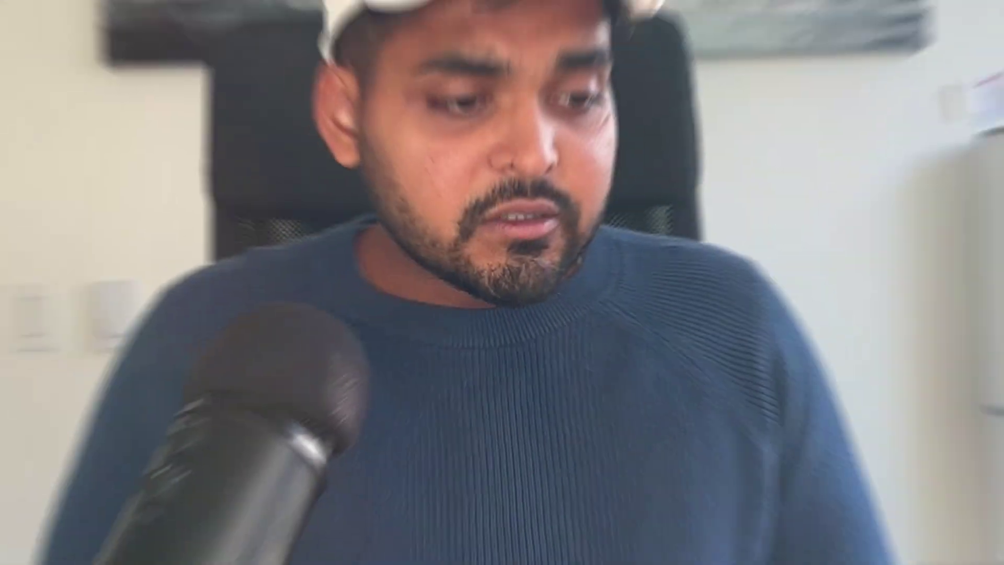